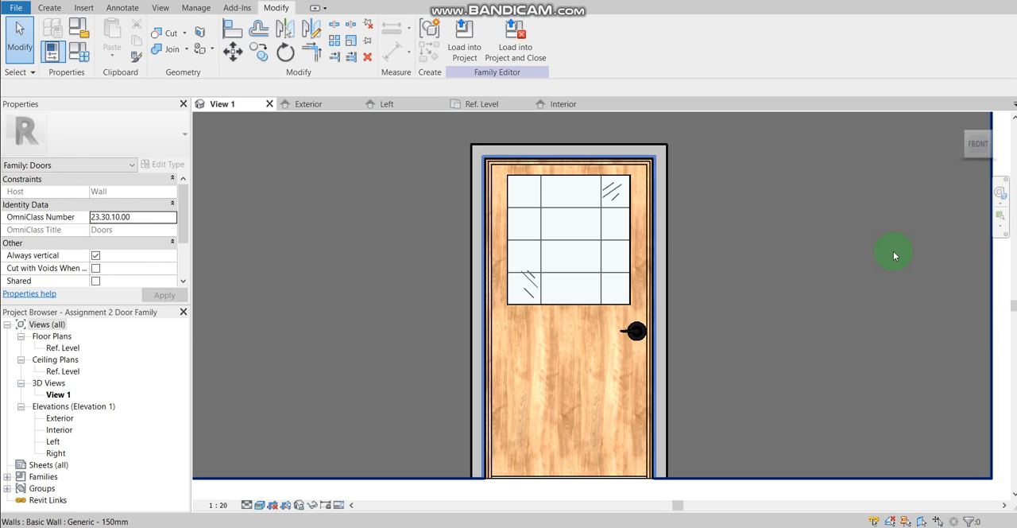
Step: Open the Exterior elevation and review the door family's parameters in Family Types, including materials, dimensions and formulas
click(308, 105)
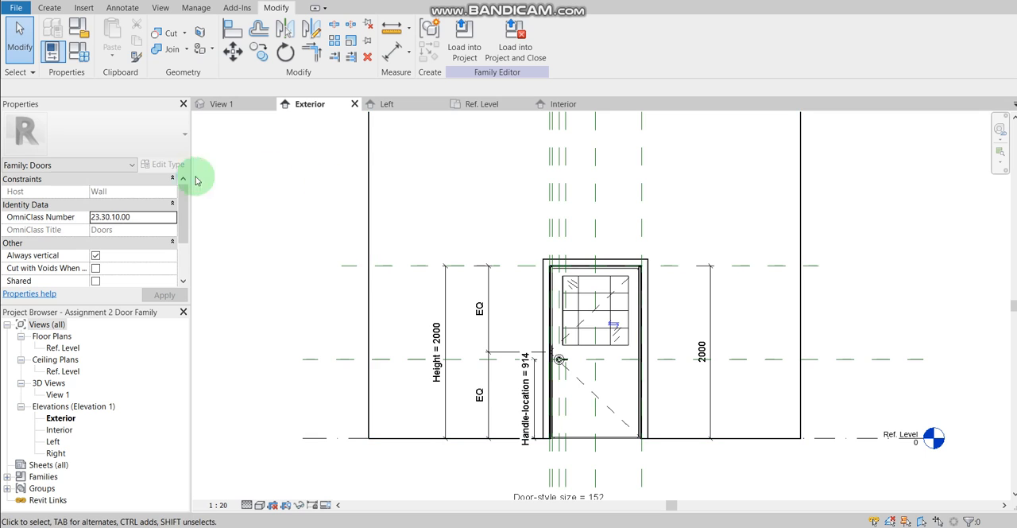
click(87, 68)
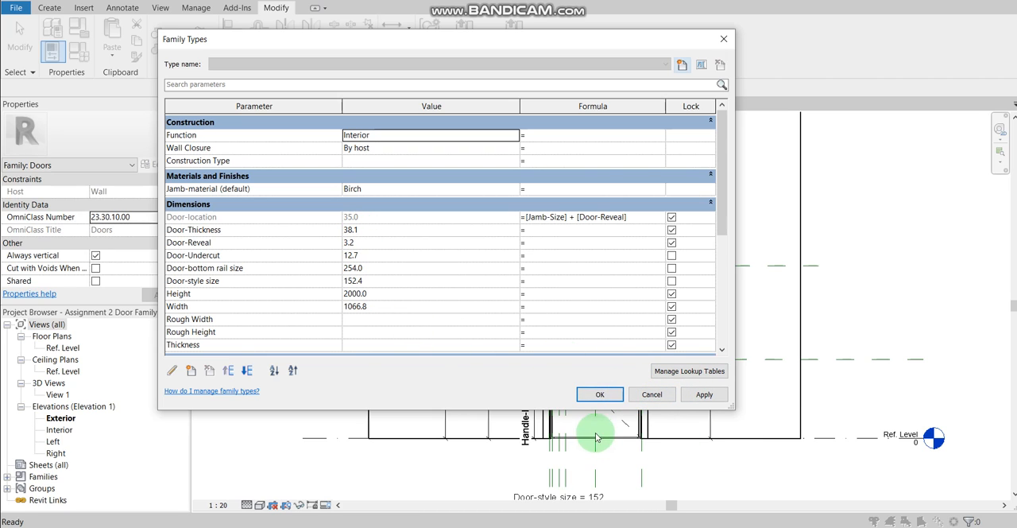
click(600, 394)
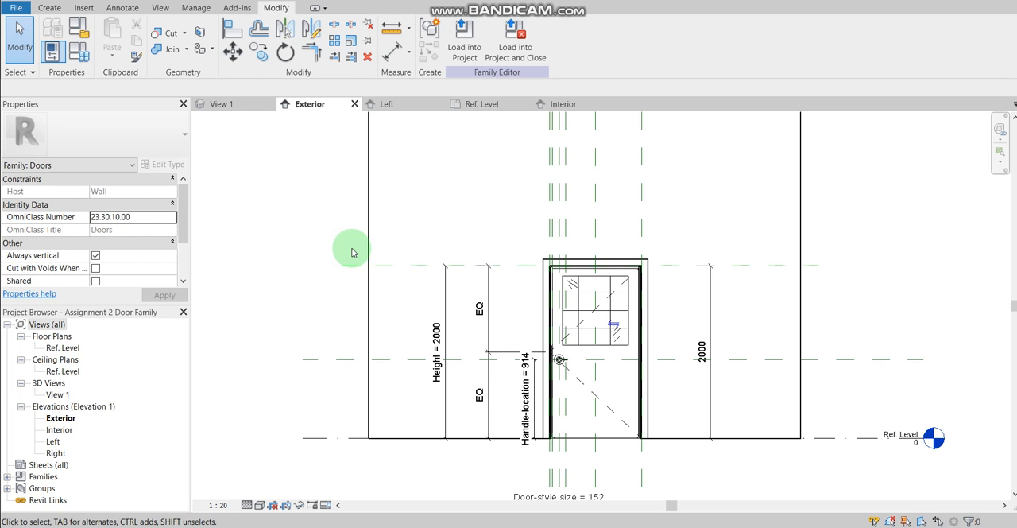
Step: Edit the sketch of the door's outer frame extrusion and toggle Thin Lines to show its upper-left corner clearly
scroll(527, 265, up, 5)
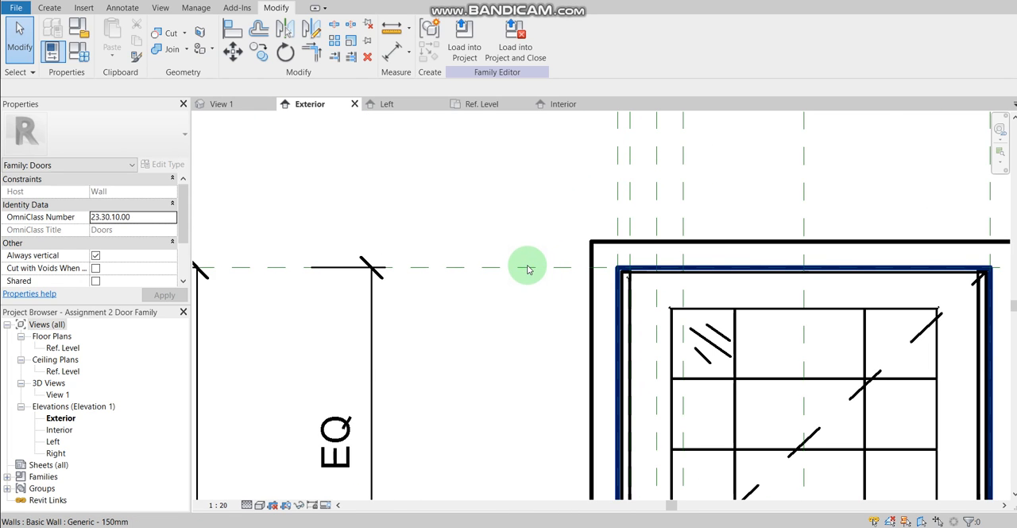
scroll(596, 240, up, 1)
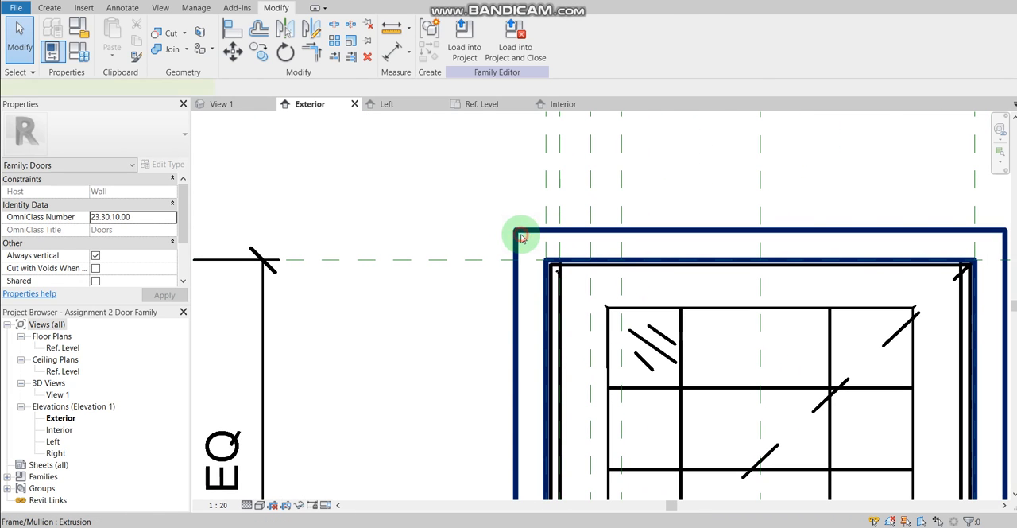
click(521, 236)
click(465, 43)
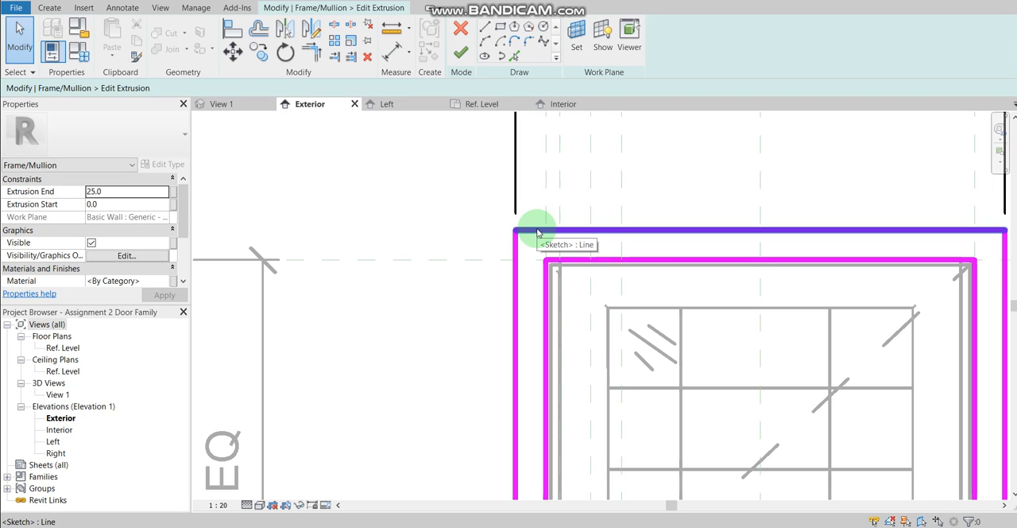
scroll(537, 233, up, 5)
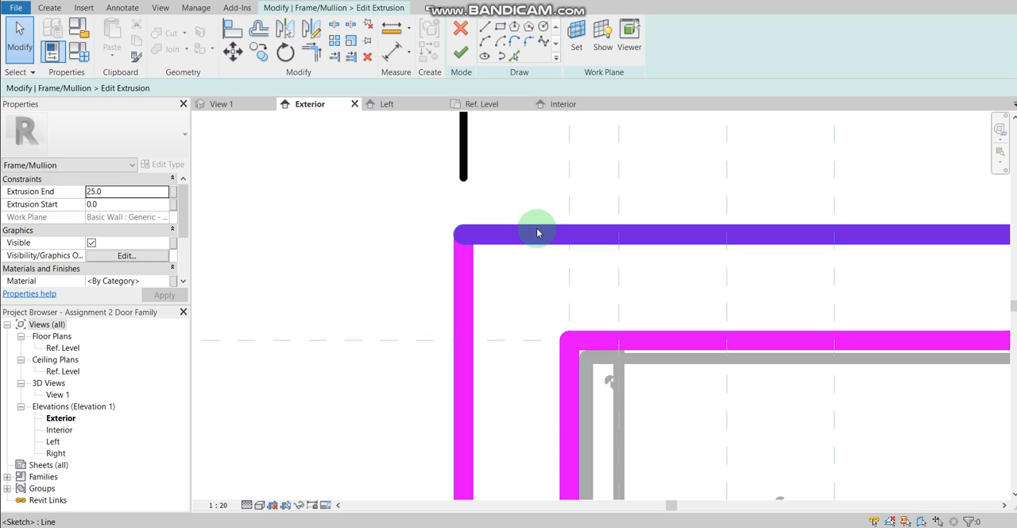
key(t)
key(l)
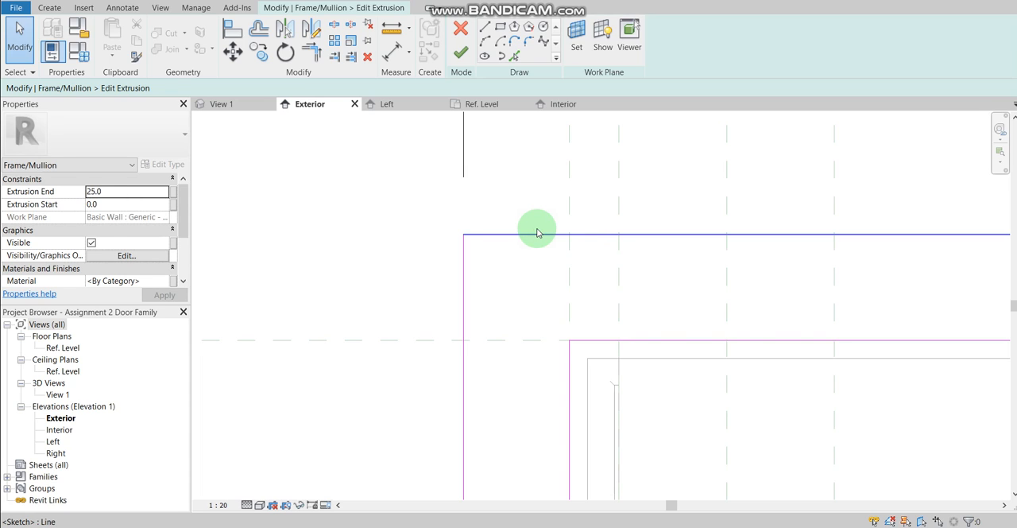
Step: Extend the frame sketch's outer top line and left vertical line past their shared corner so that they cross
click(537, 231)
mouse_move(463, 235)
mouse_down()
mouse_move(349, 244)
mouse_move(353, 234)
mouse_up()
click(468, 272)
mouse_move(463, 237)
mouse_down()
mouse_move(464, 170)
mouse_move(471, 178)
mouse_up()
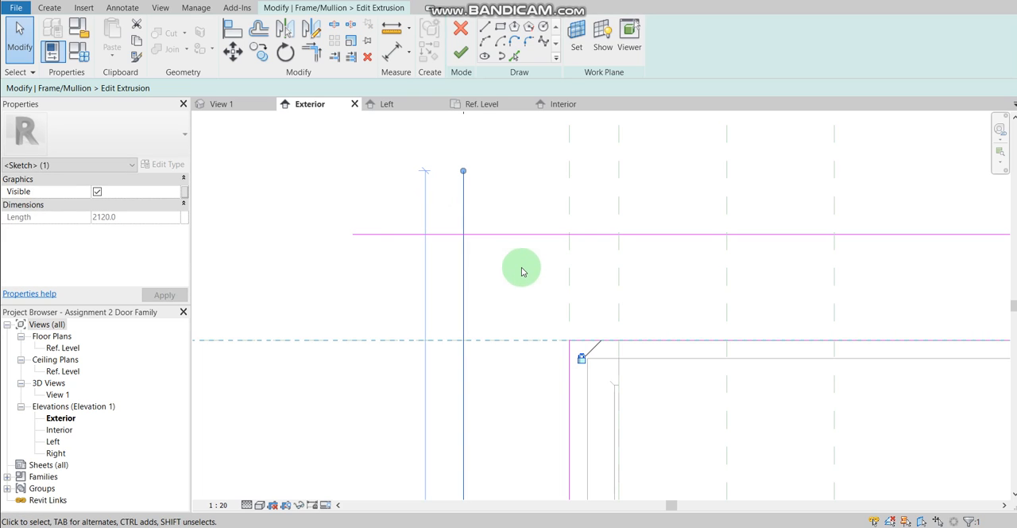
click(511, 308)
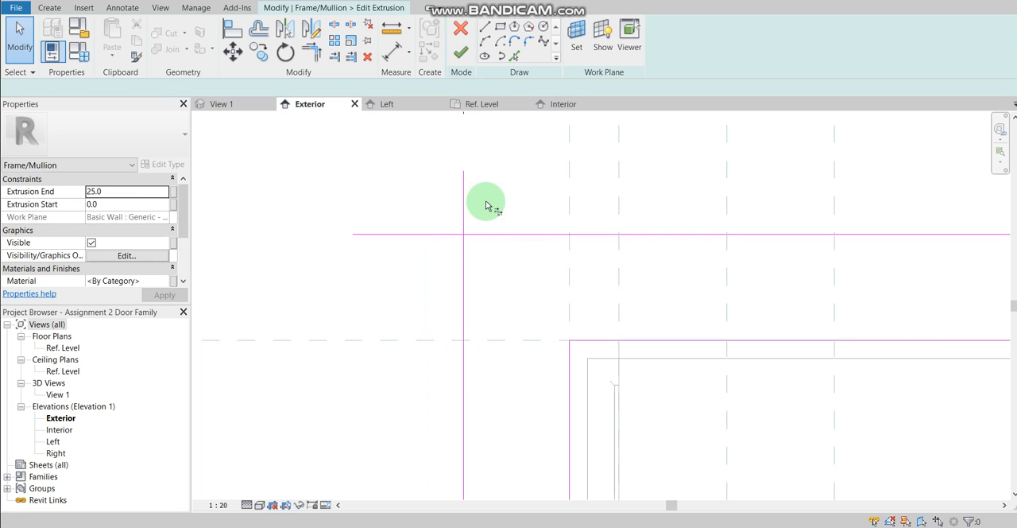
Step: Try Trim/Extend to Corner on the crossing lines, keeping the two overhanging ends, and undo the trim
key(t)
key(r)
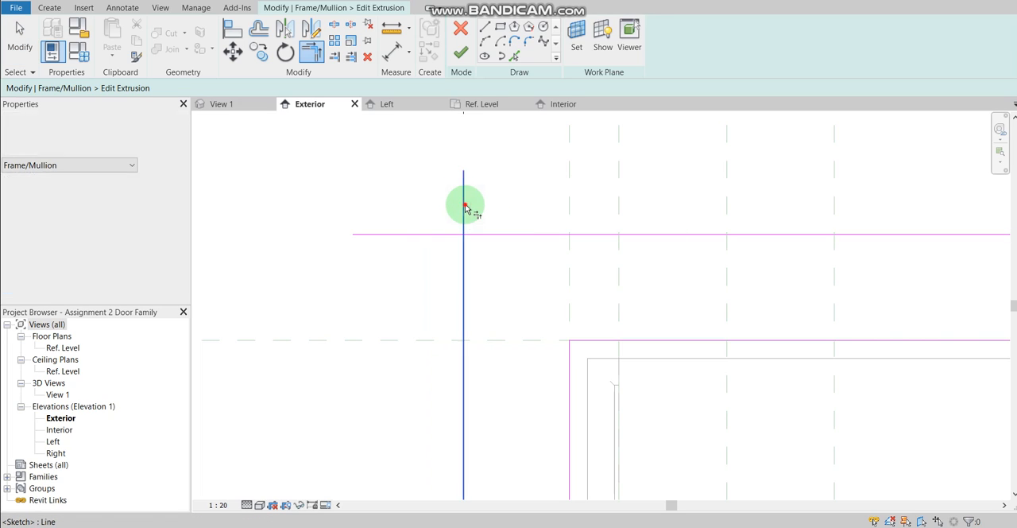
click(467, 208)
click(434, 236)
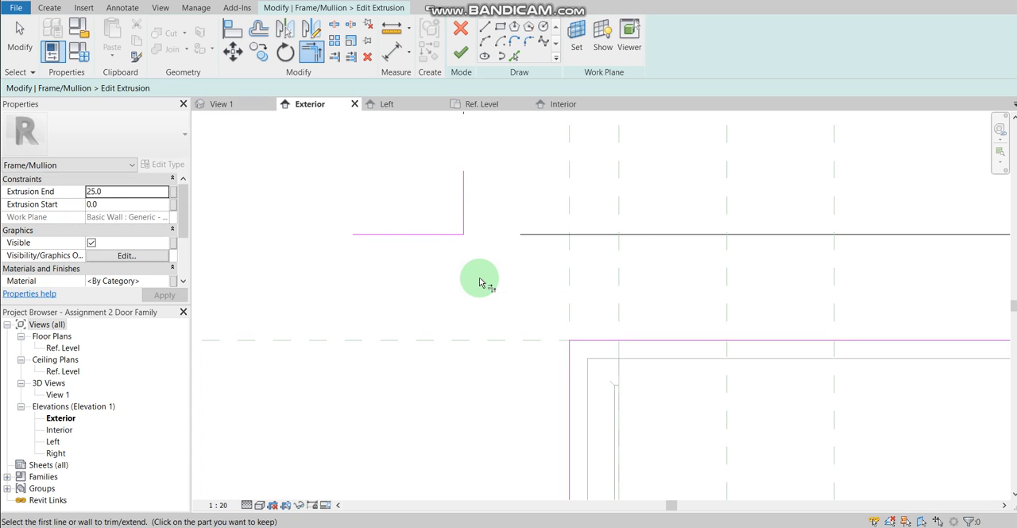
key(ctrl+z)
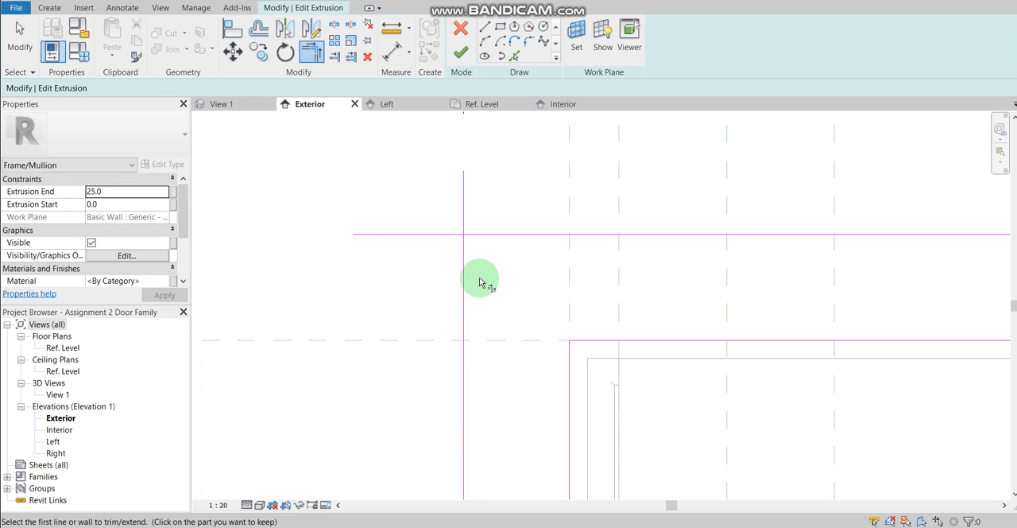
Step: Trim the outer top and left frame lines to a corner, keeping the frame side, and finish the extrusion sketch
click(509, 236)
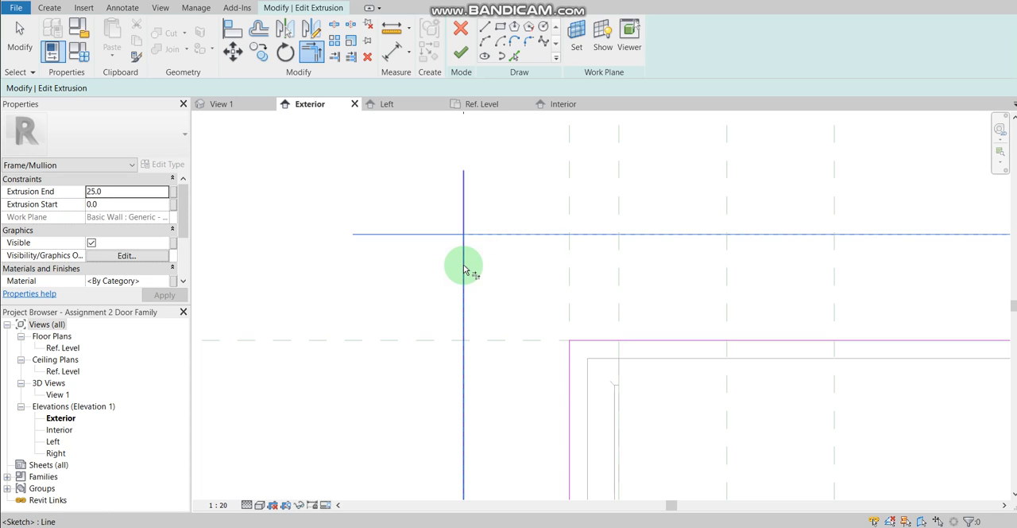
click(464, 268)
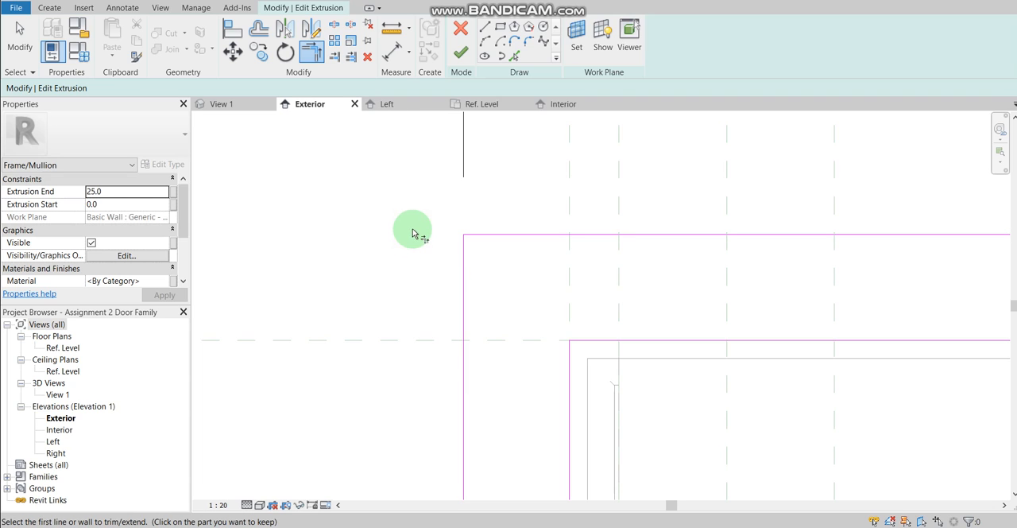
click(460, 53)
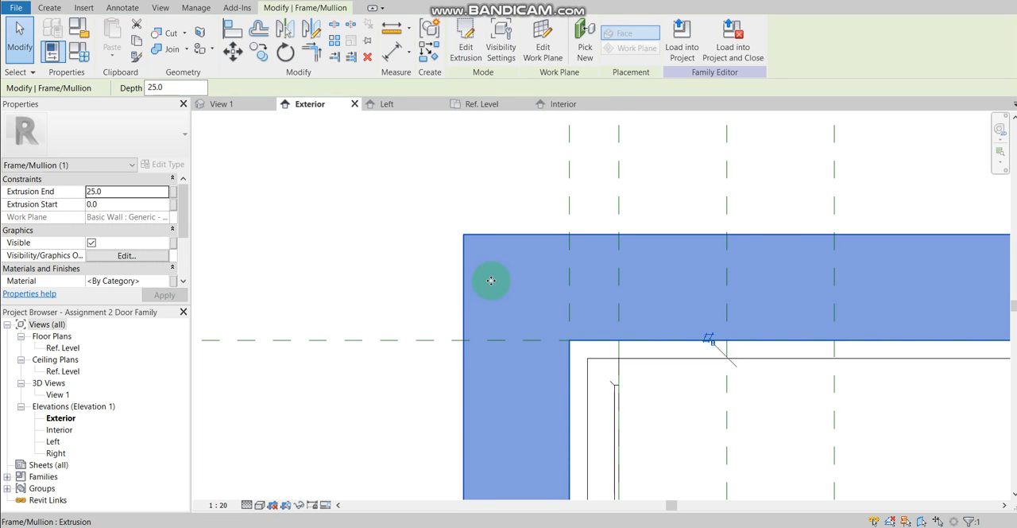
key(Escape)
scroll(488, 279, down, 5)
scroll(530, 316, down, 3)
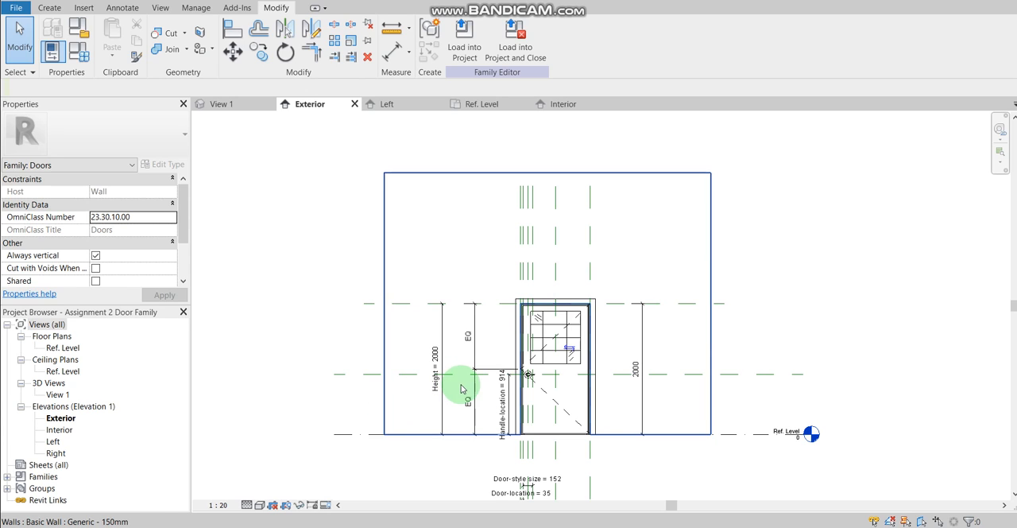
Step: Start a new family and preview the Metric Door template
click(18, 8)
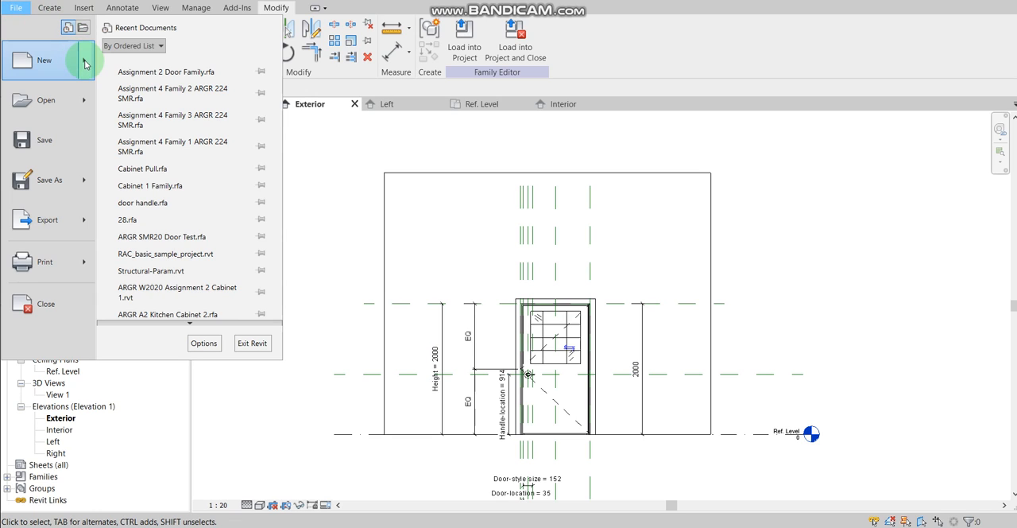
mouse_move(85, 64)
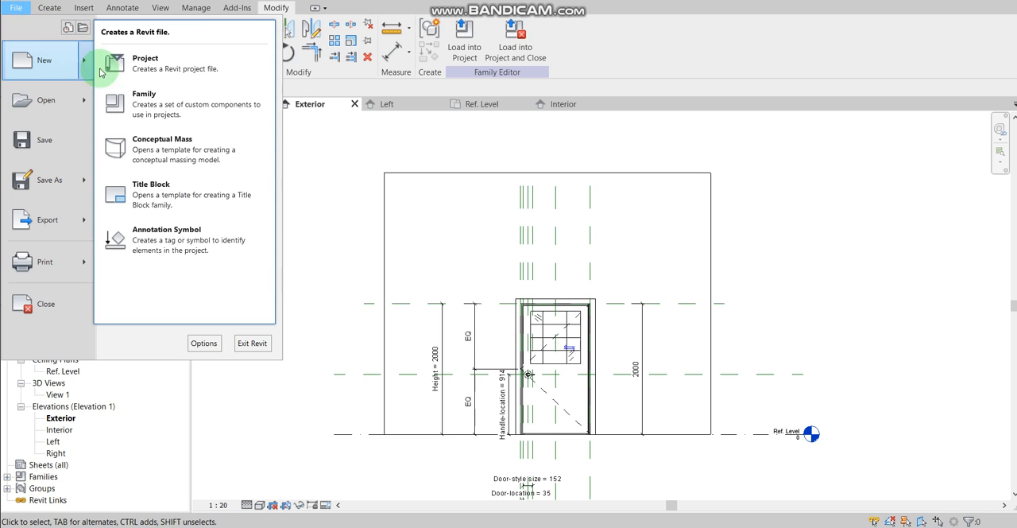
click(147, 109)
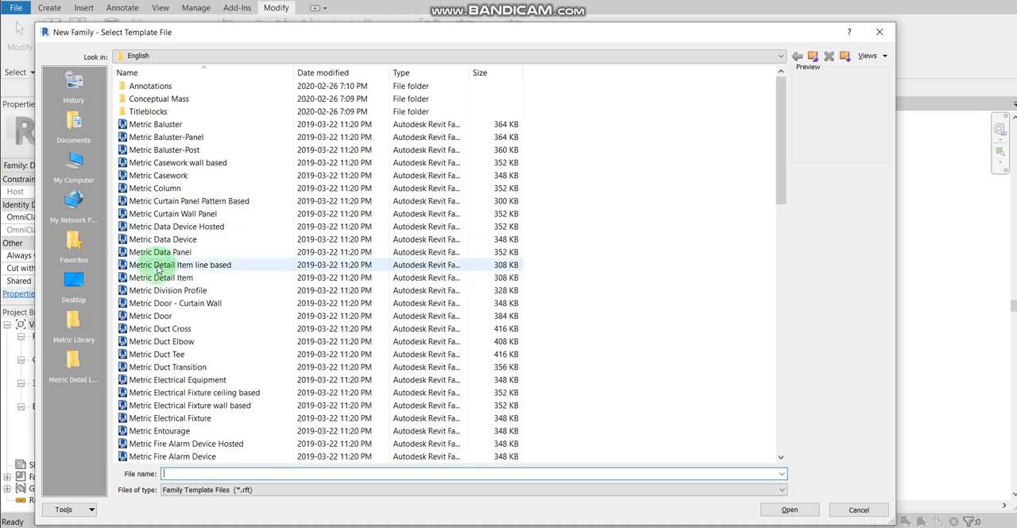
click(160, 317)
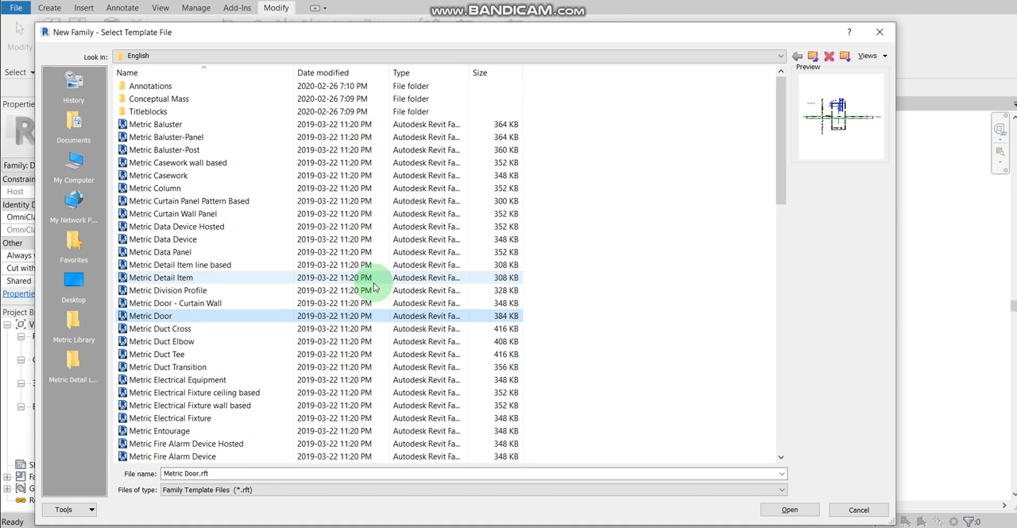
Step: Preview the wall-based electrical and lighting fixture templates and the ceiling-based generic model template, and close the template selection without creating a family
scroll(357, 294, down, 1)
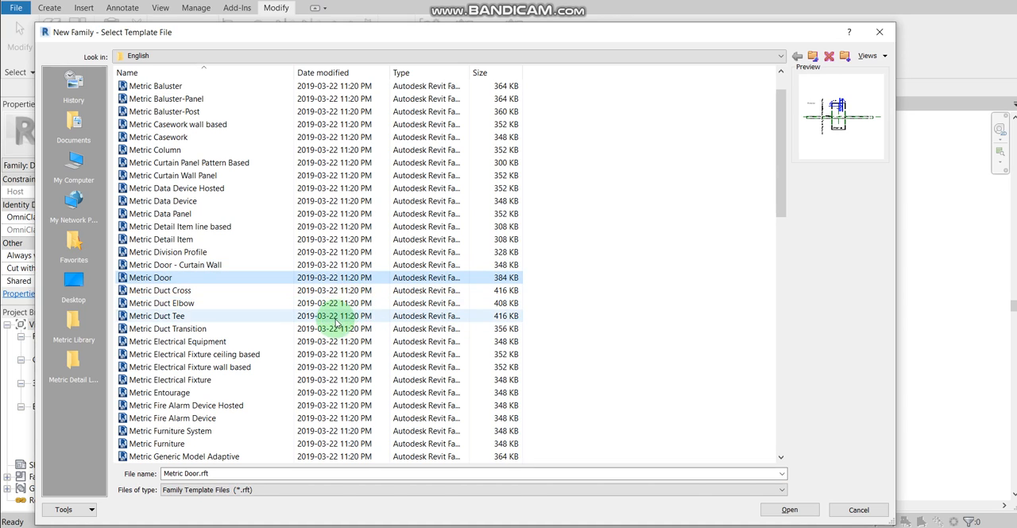
click(327, 369)
scroll(326, 368, down, 7)
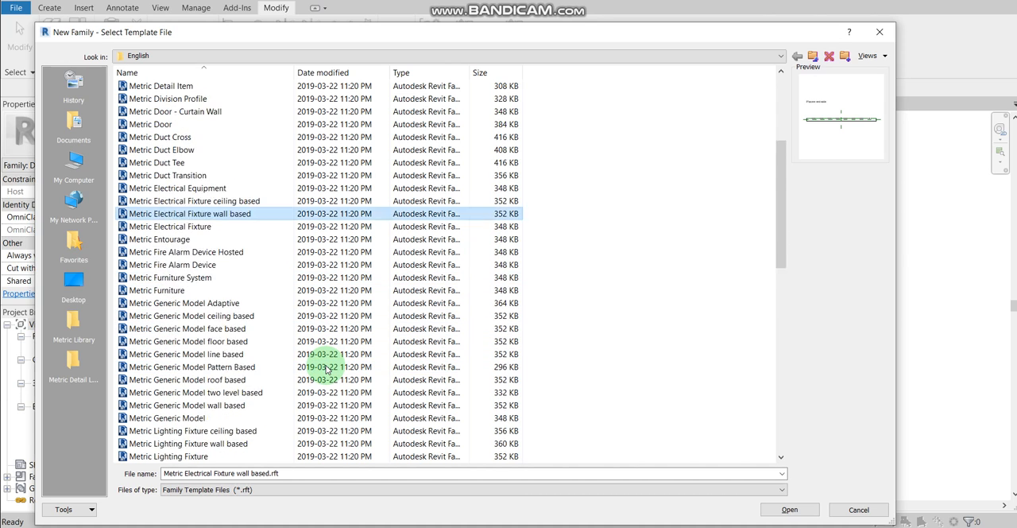
scroll(327, 368, up, 1)
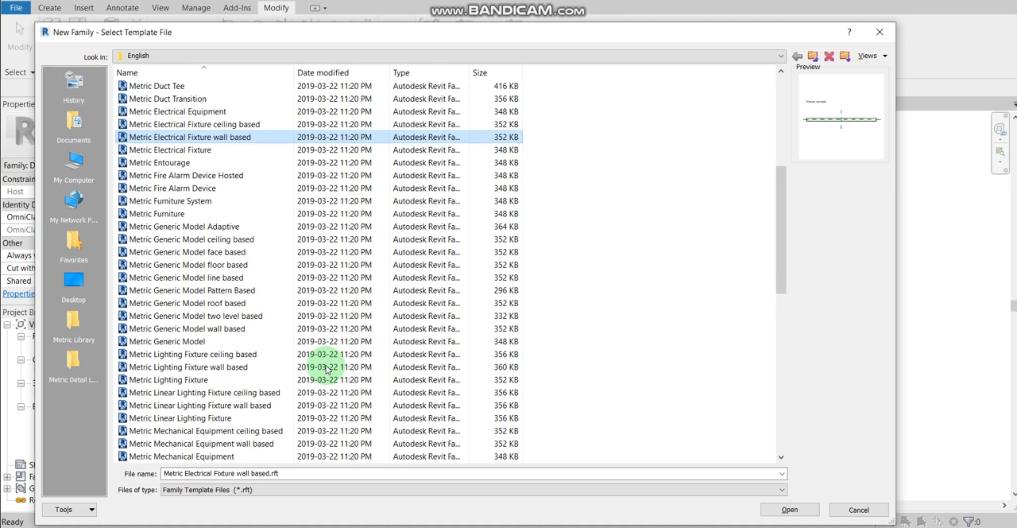
click(199, 371)
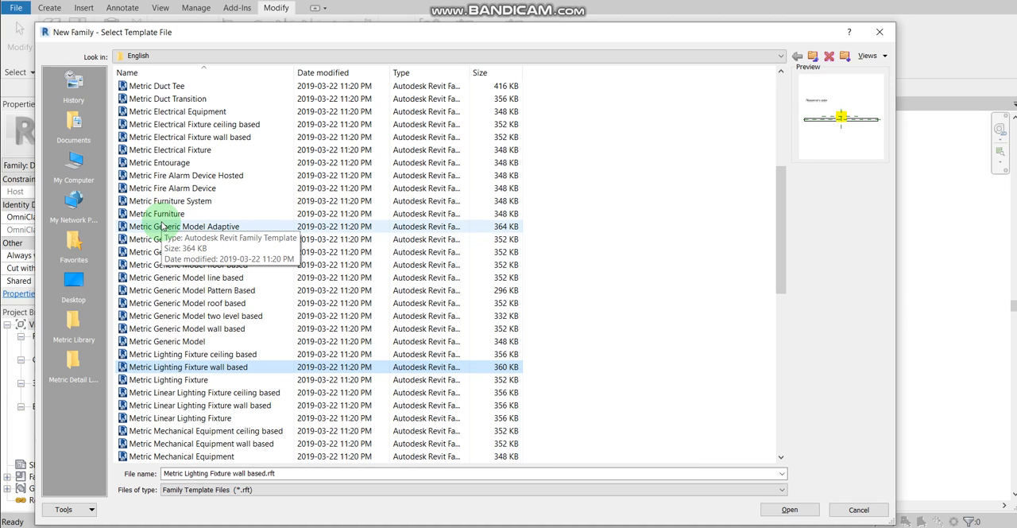
click(212, 139)
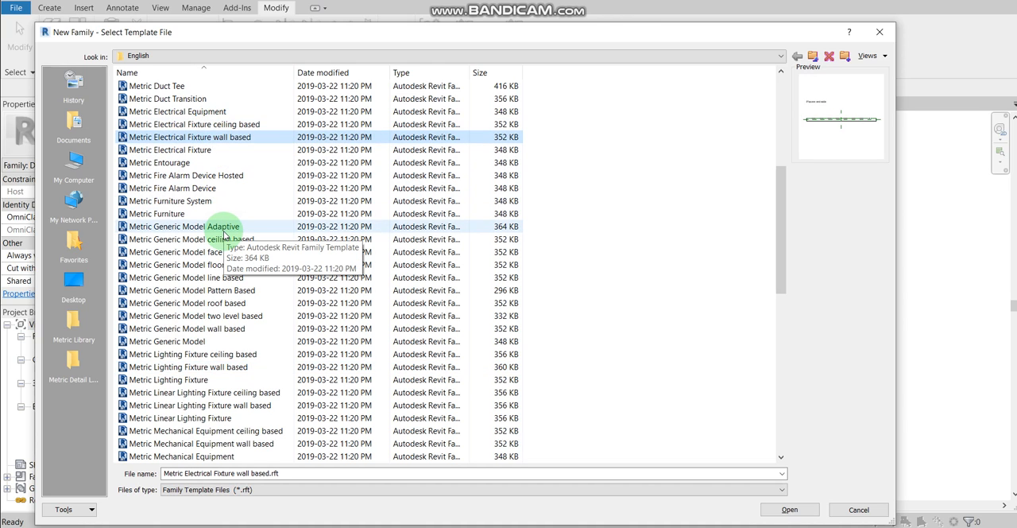
click(224, 239)
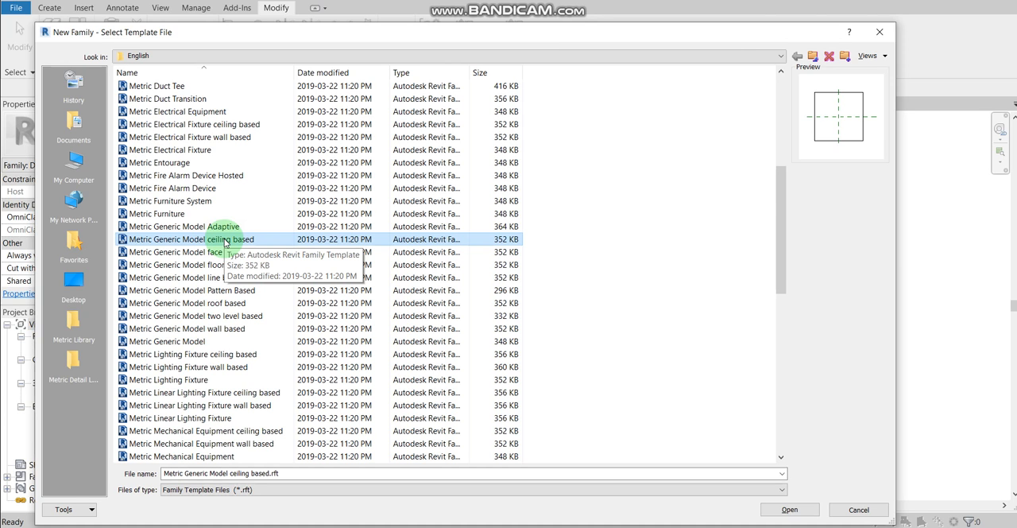
click(877, 509)
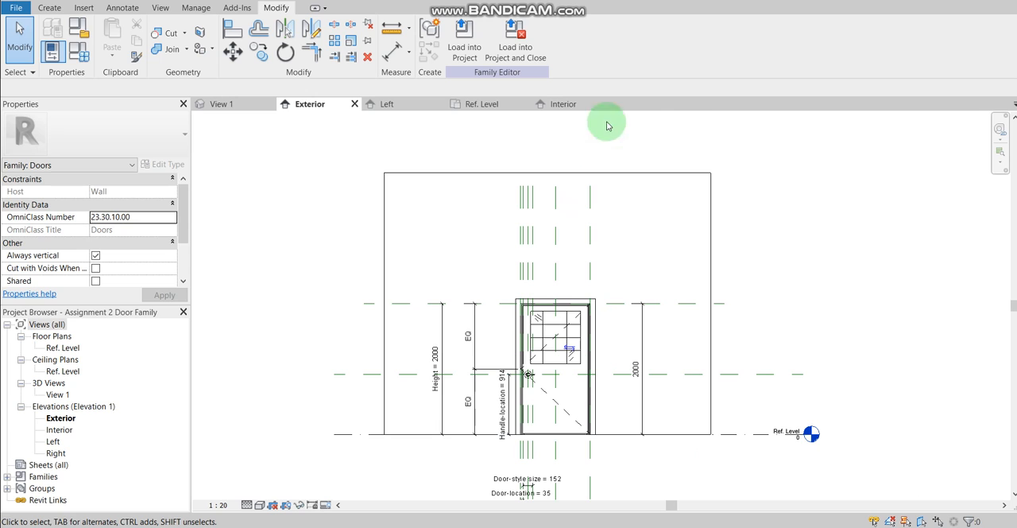
Step: Switch to the 3D view View 1 and select the door's lower panel sweep to inspect it
click(228, 110)
scroll(480, 359, up, 2)
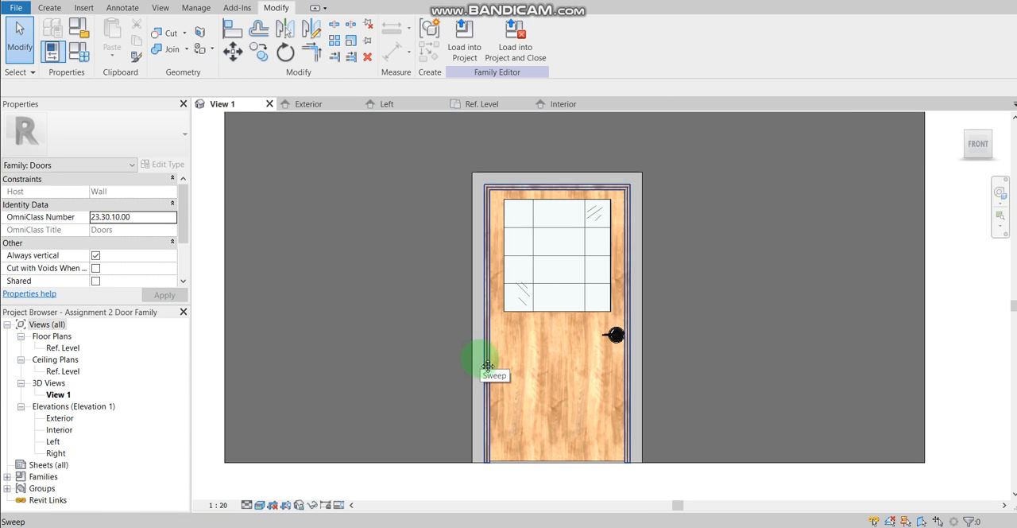
middle_drag(479, 357, 475, 330)
click(521, 379)
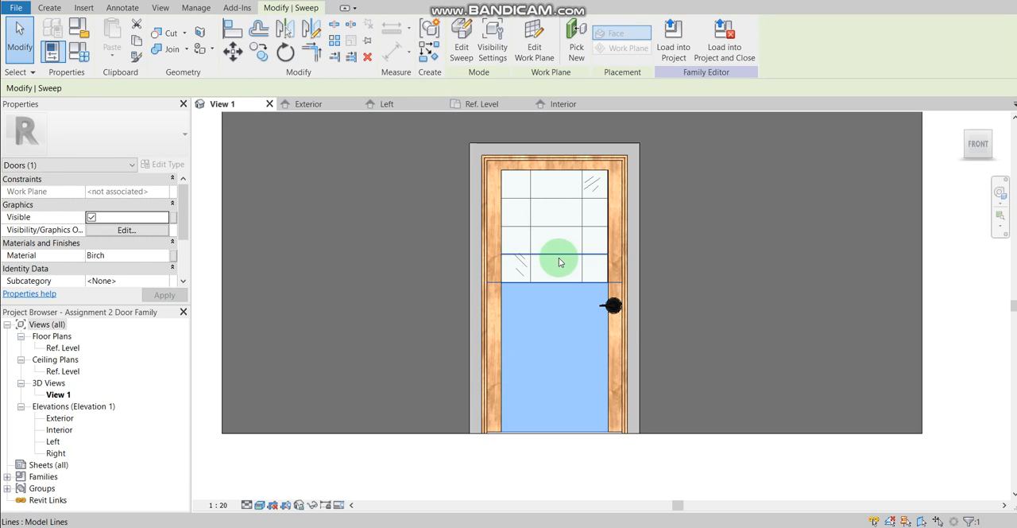
Step: Examine the door handle component's properties, including its elevation, visibility and identity data, and clear the selection
click(612, 307)
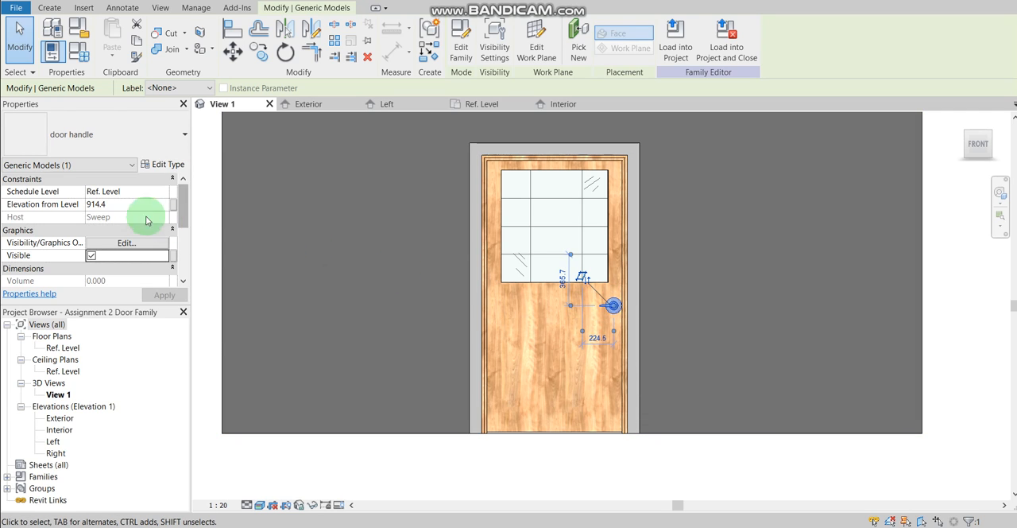
scroll(127, 211, down, 5)
scroll(137, 237, up, 5)
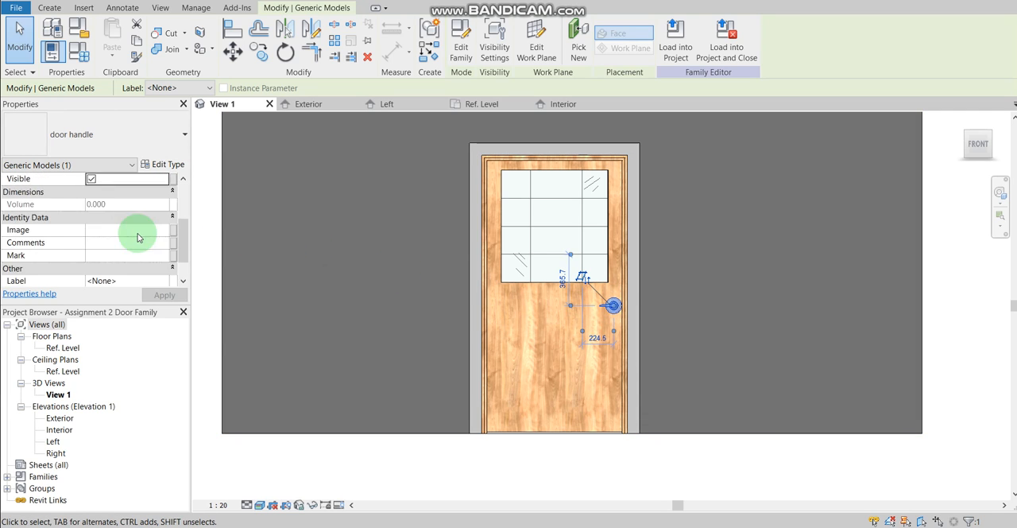
scroll(137, 237, down, 5)
scroll(138, 237, up, 5)
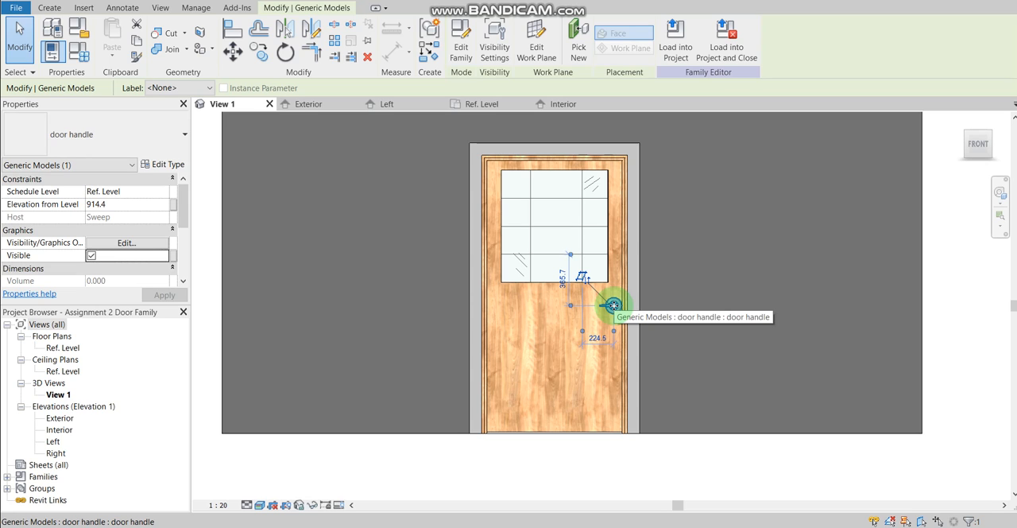
scroll(118, 249, down, 5)
scroll(119, 249, up, 5)
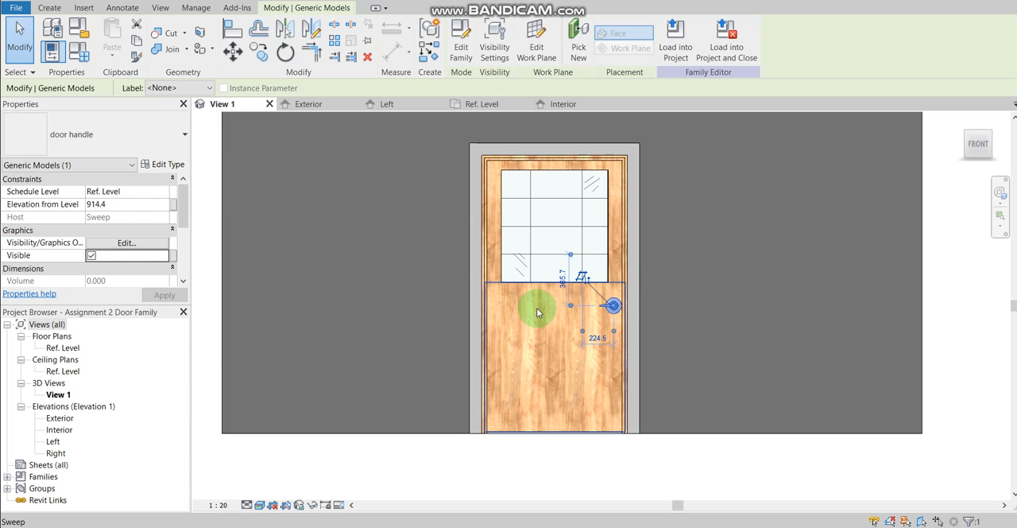
key(Escape)
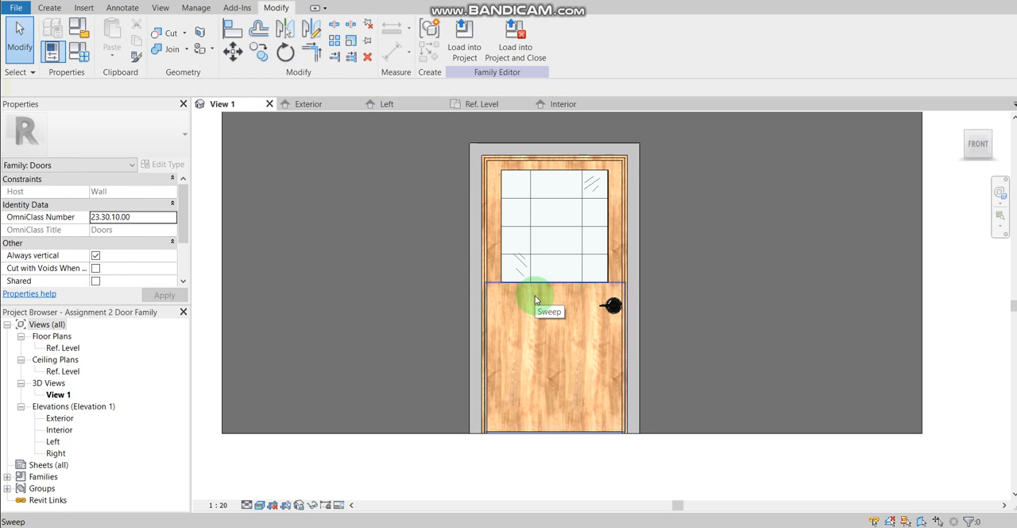
Step: Select the door's lower panel sweep and examine the appearance settings of its assigned Birch material
click(531, 292)
scroll(152, 240, down, 3)
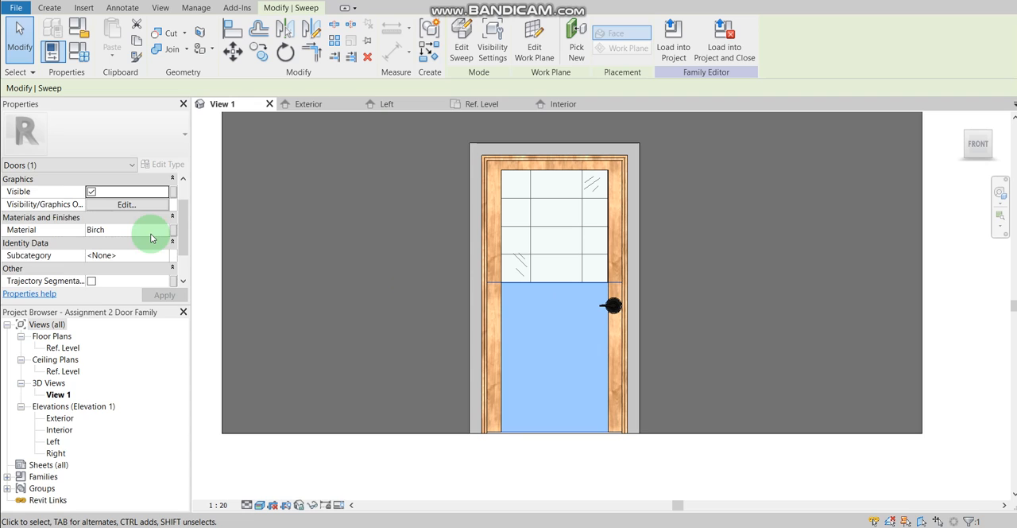
scroll(152, 240, up, 3)
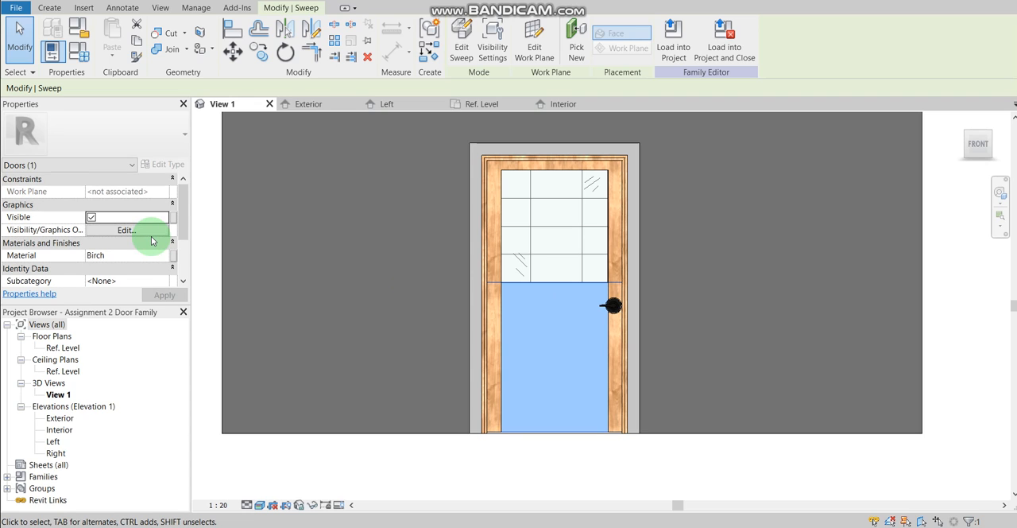
scroll(153, 240, down, 1)
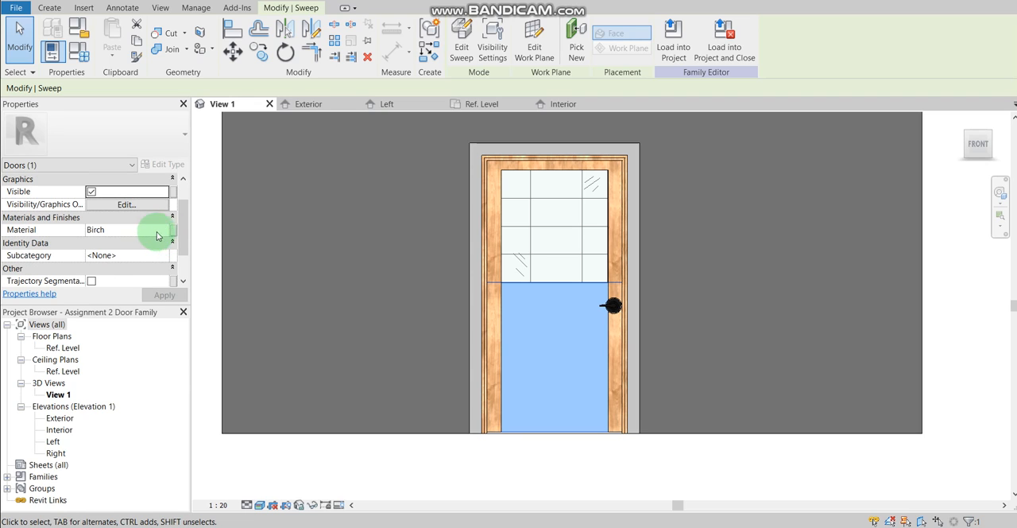
click(162, 232)
click(162, 232)
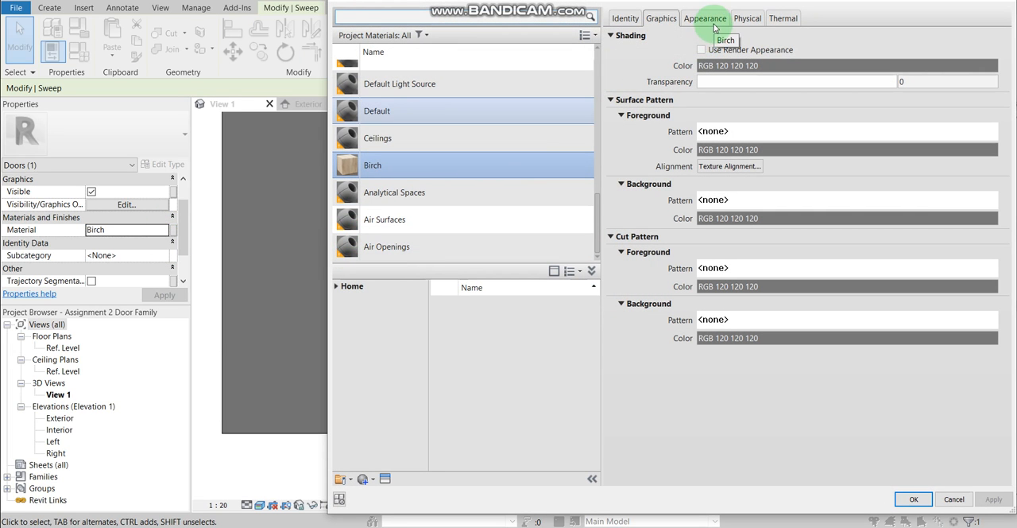
click(712, 20)
drag(802, 189, 834, 201)
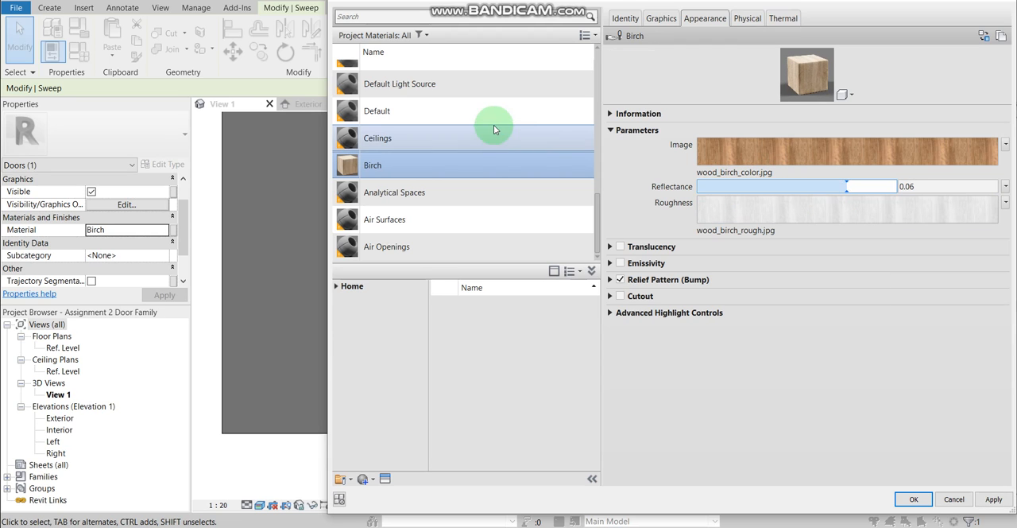
Step: Search the materials for "steel" and look through the matching library materials
scroll(493, 129, up, 6)
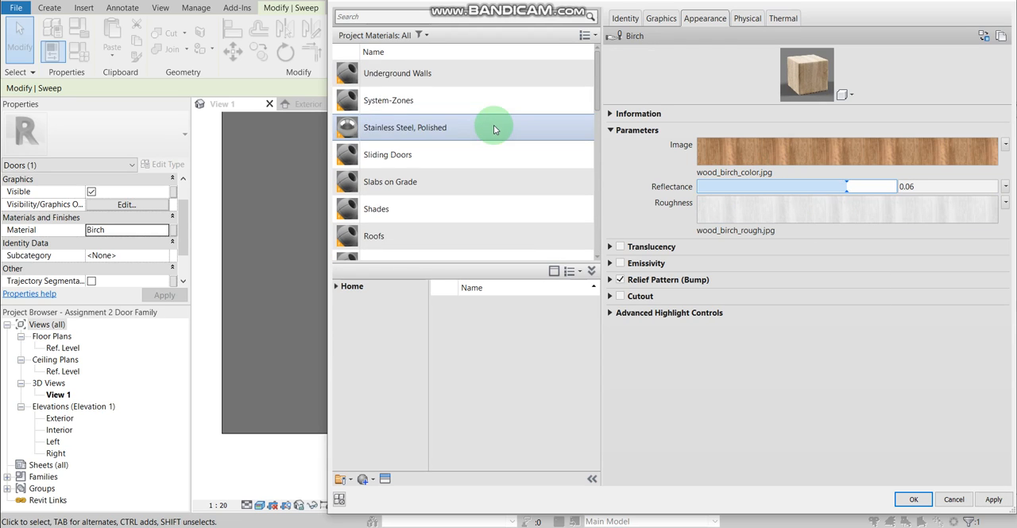
click(464, 16)
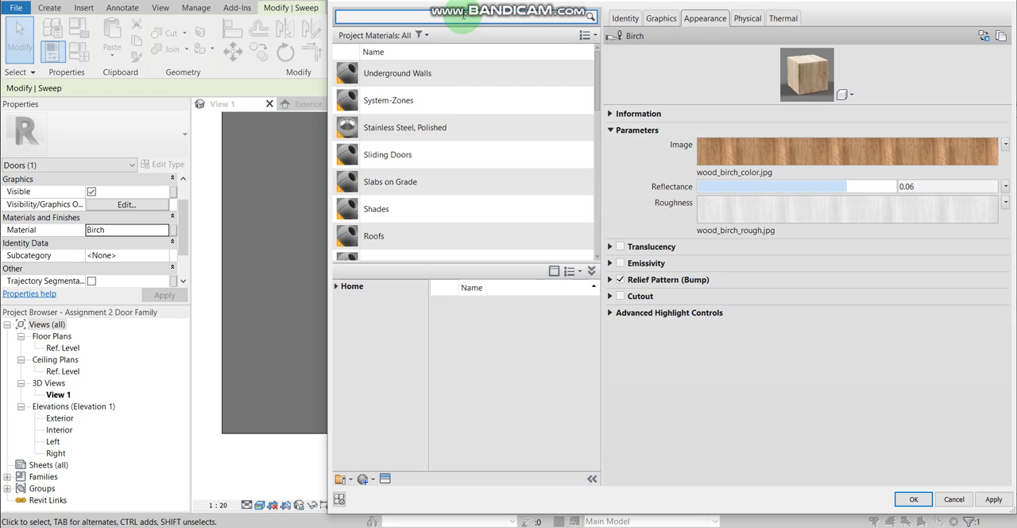
text(steel)
key(Return)
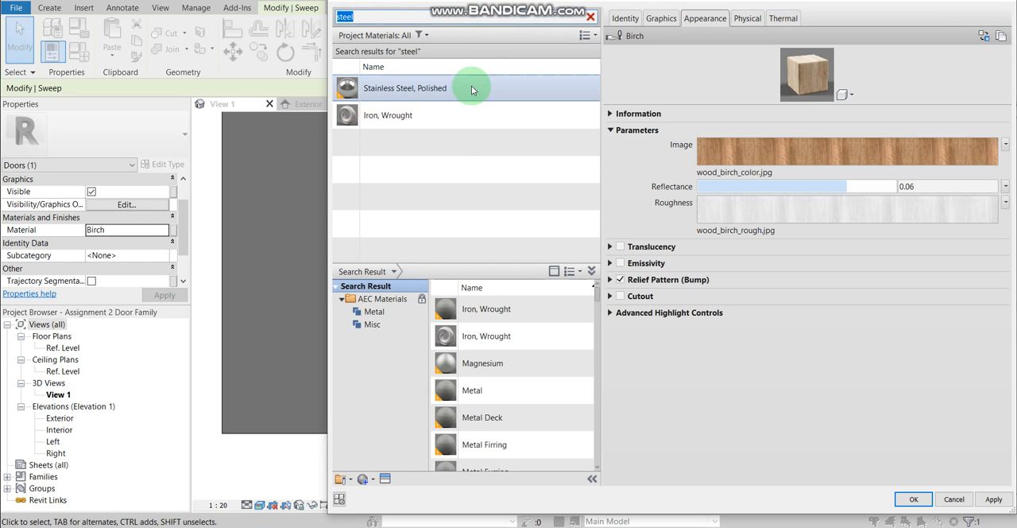
scroll(527, 459, down, 5)
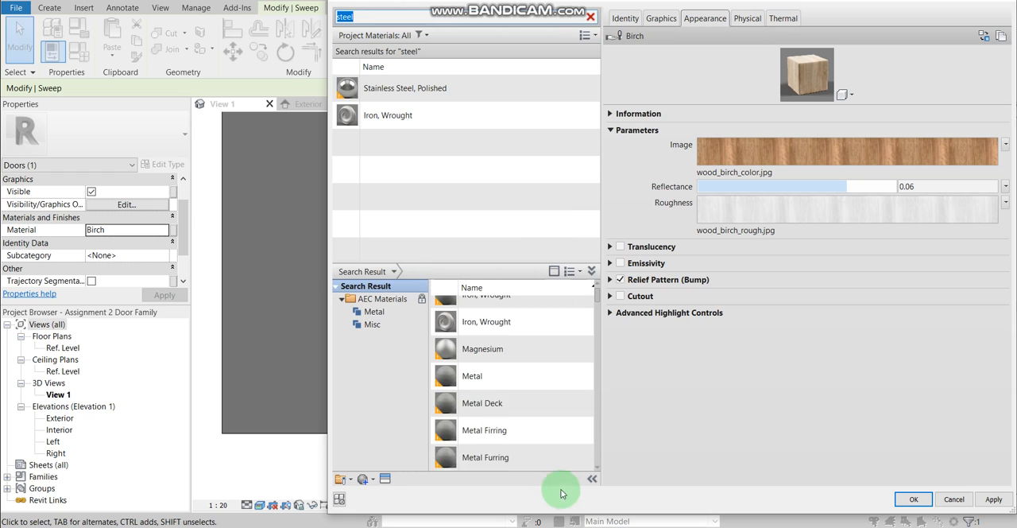
scroll(521, 433, down, 6)
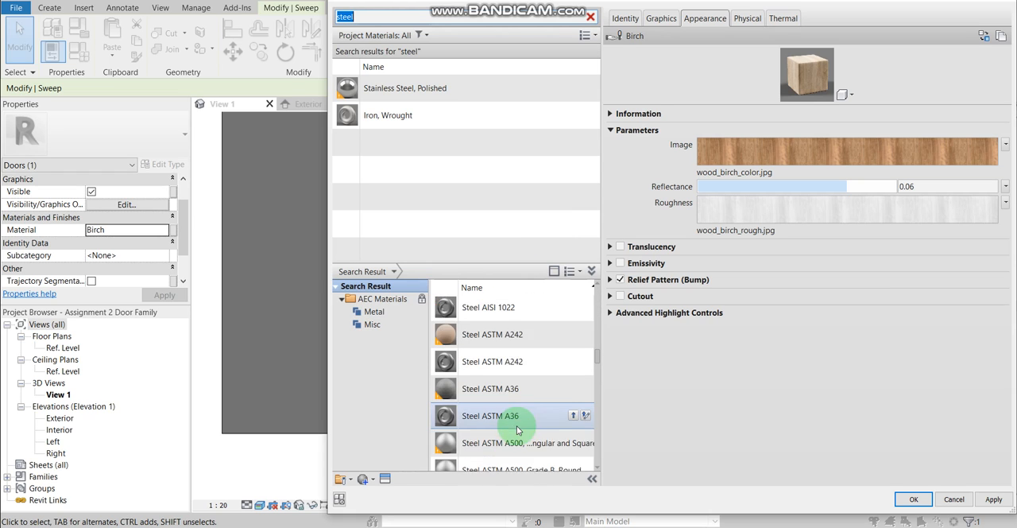
scroll(518, 429, down, 6)
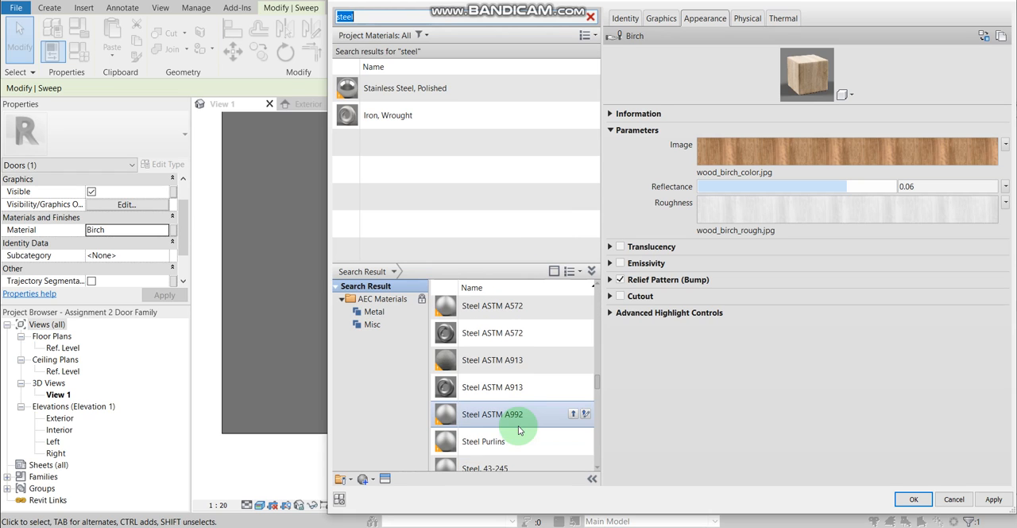
scroll(518, 430, down, 6)
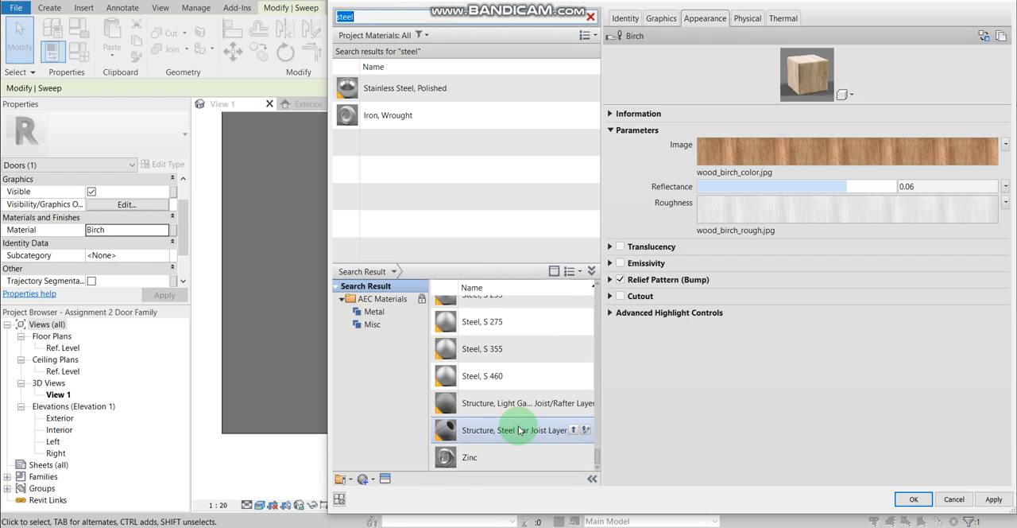
scroll(516, 429, up, 15)
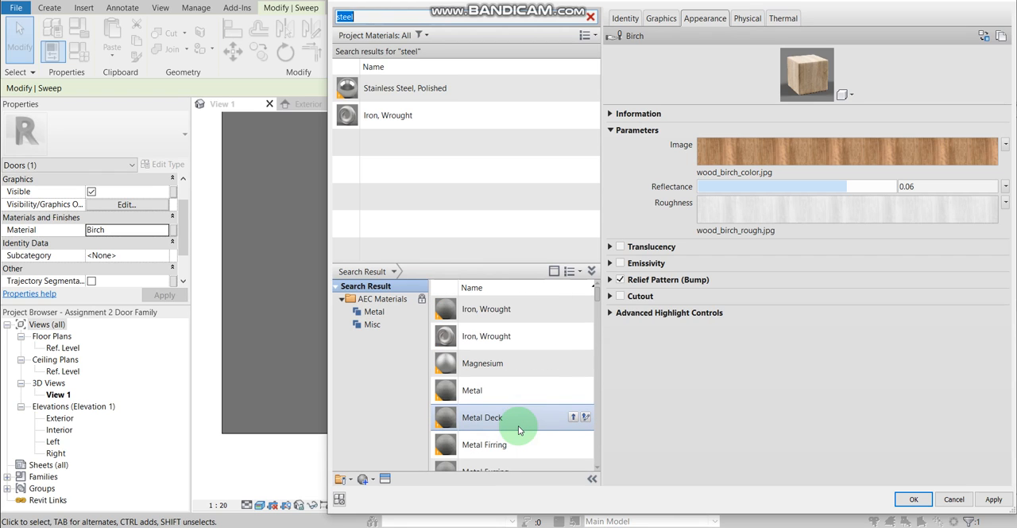
Step: Search the materials for "wood", preview the library Birch material's appearance, and leave the material browser and the sweep selection without assigning anything
key(BackSpace)
text(wood)
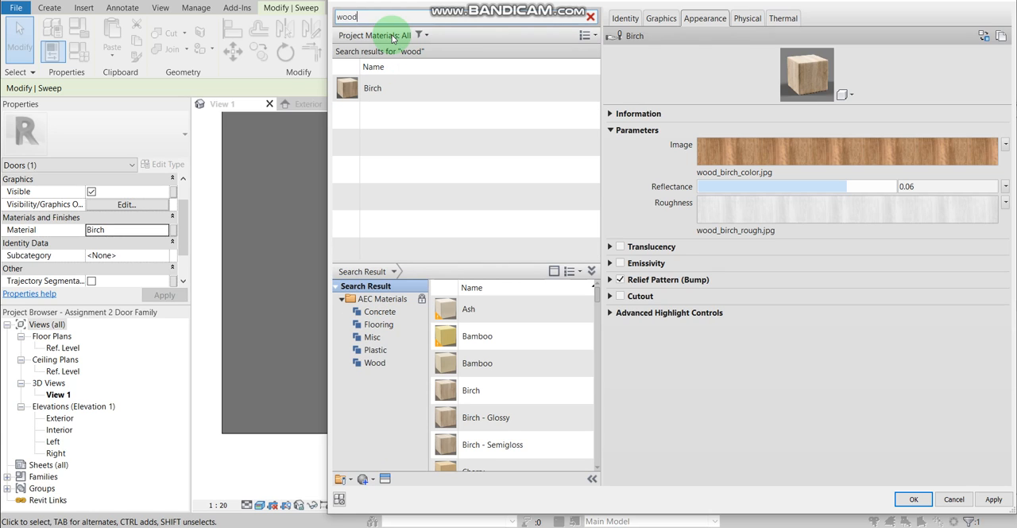
key(ctrl+a)
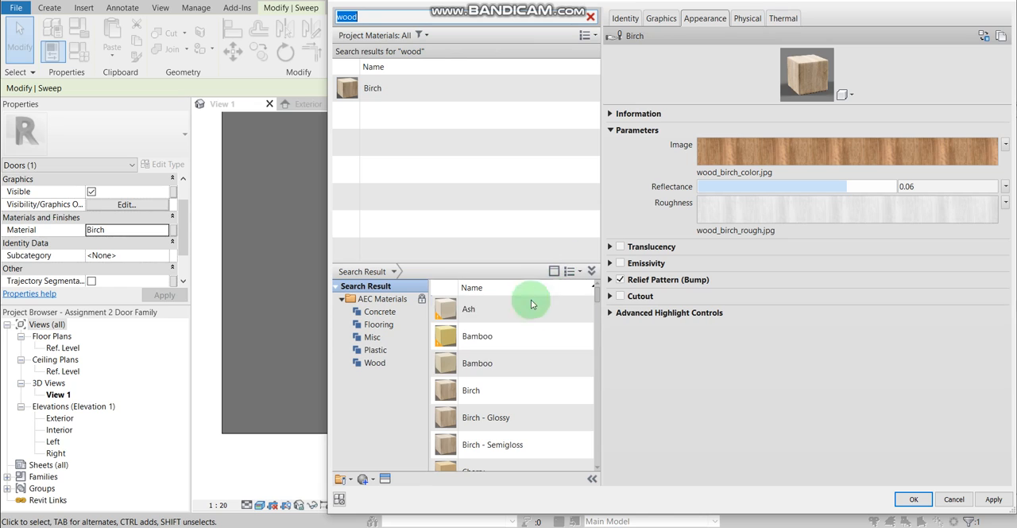
click(494, 387)
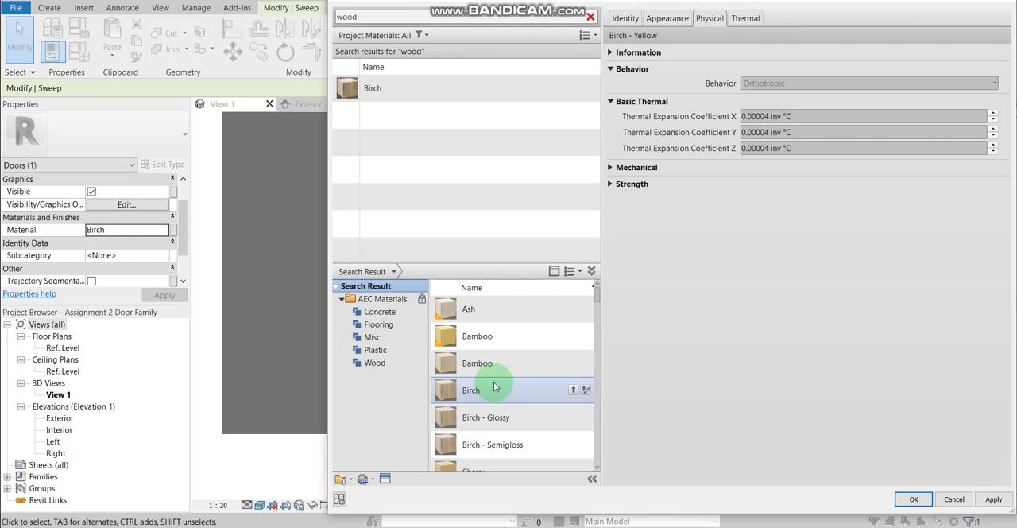
click(685, 20)
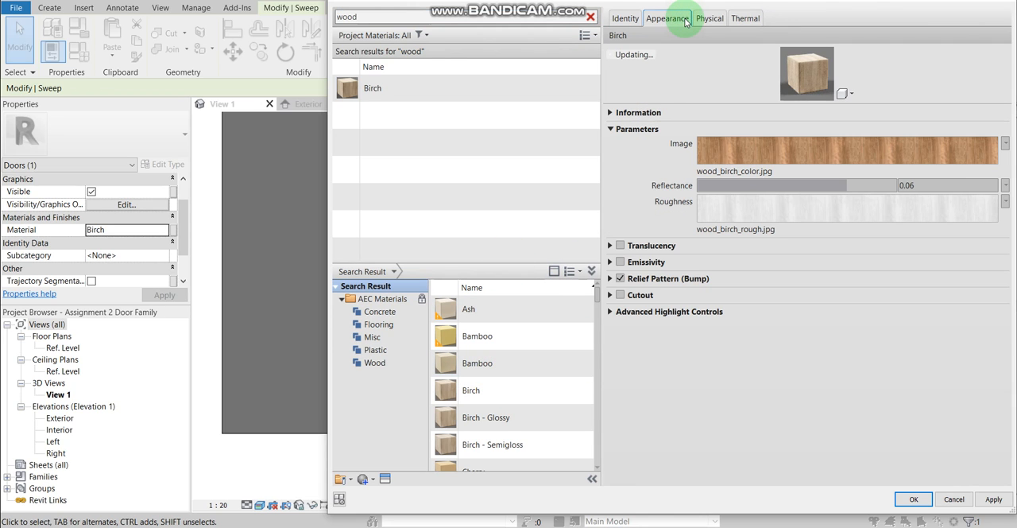
click(591, 19)
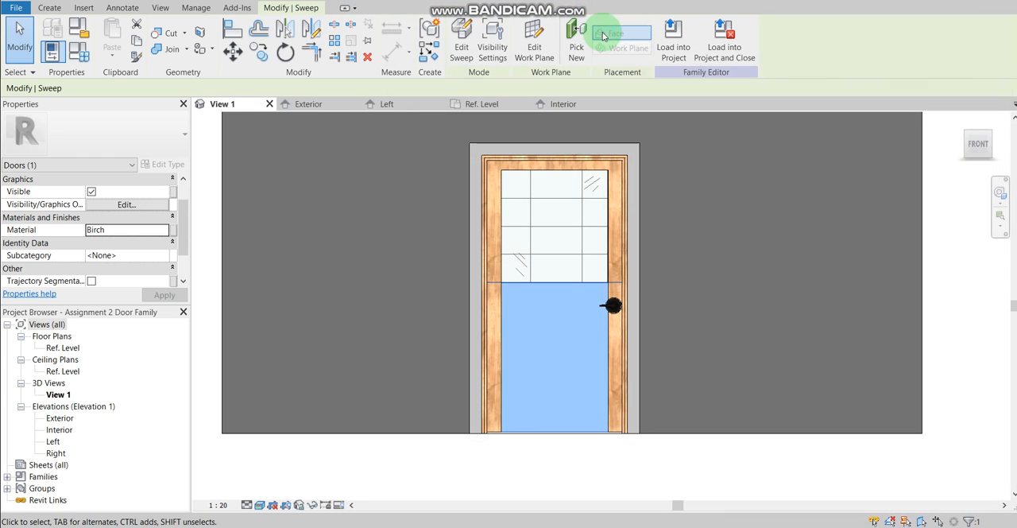
click(671, 350)
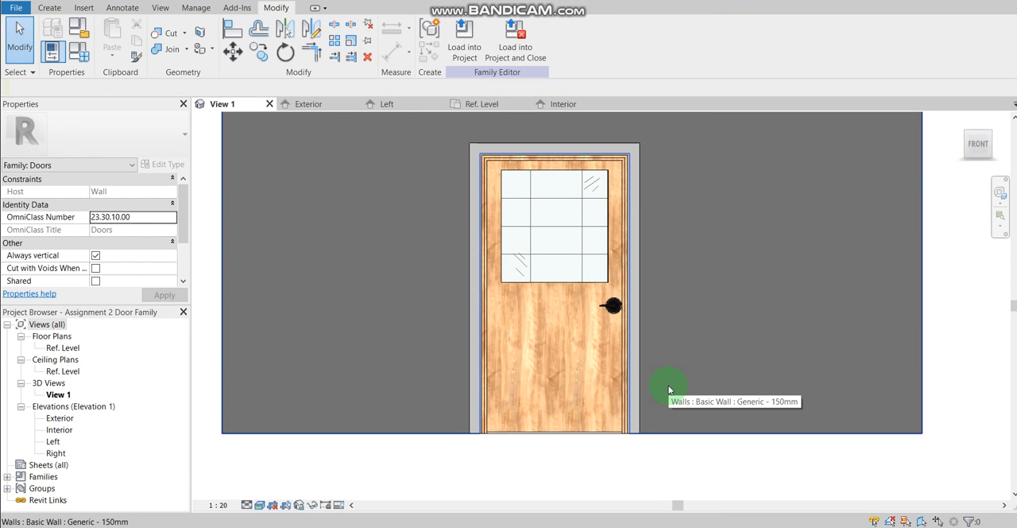
middle_drag(683, 311, 727, 381)
middle_drag(719, 376, 719, 376)
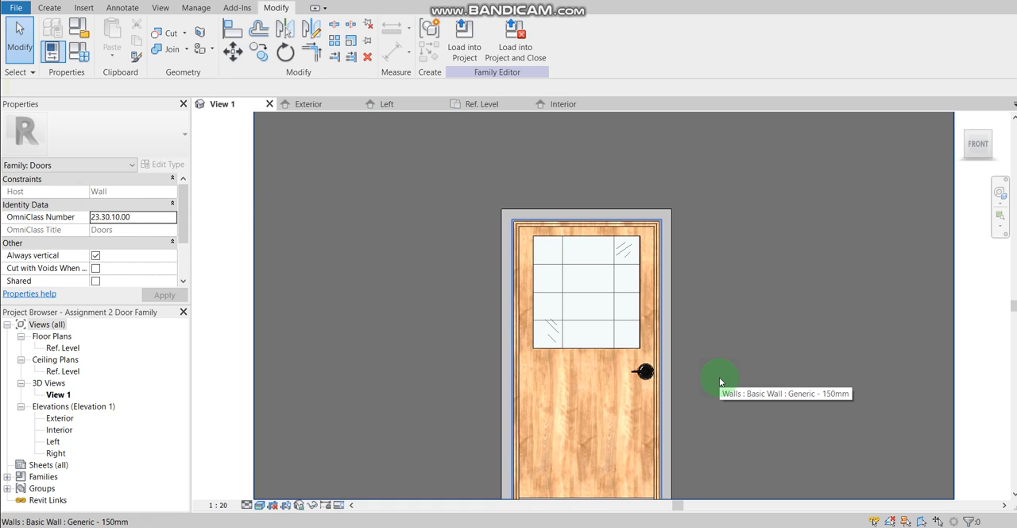